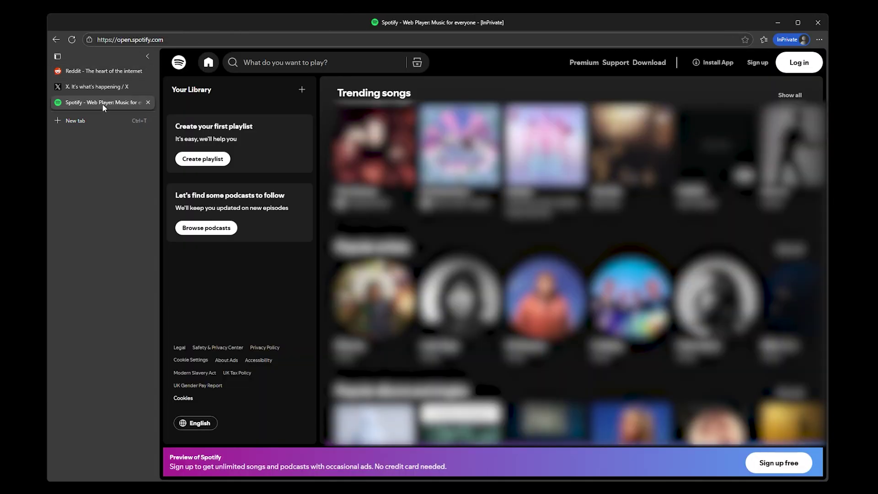
# Step: Switch between the X and Reddit tabs and bring up Reddit's birthday verification prompt
pyautogui.click(105, 86)
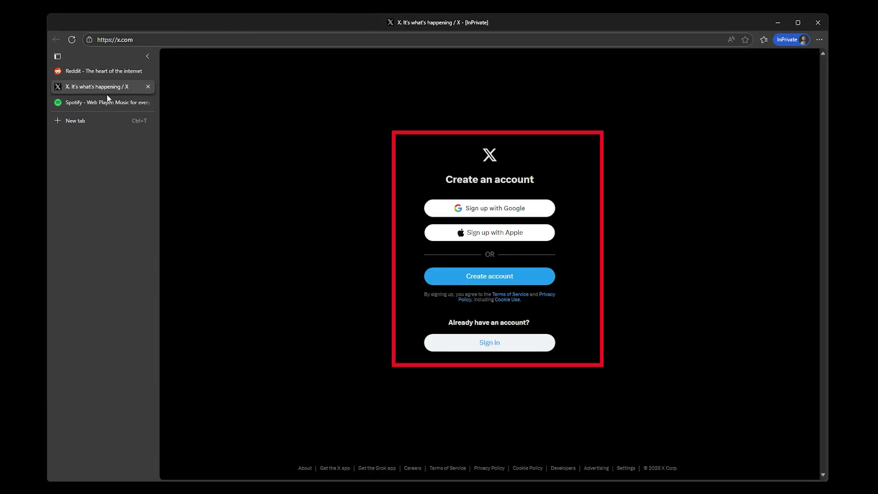
pyautogui.hotkey('ctrl', 'shift', 'Tab')
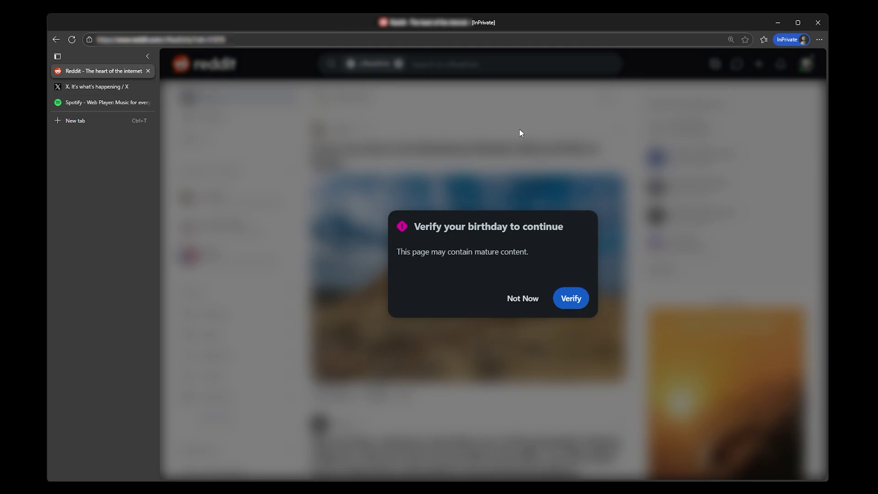
pyautogui.click(583, 298)
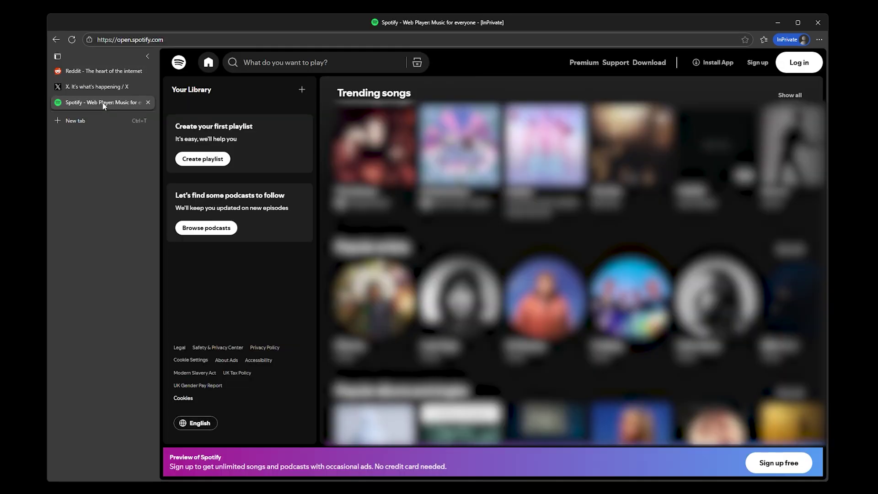
pyautogui.click(107, 91)
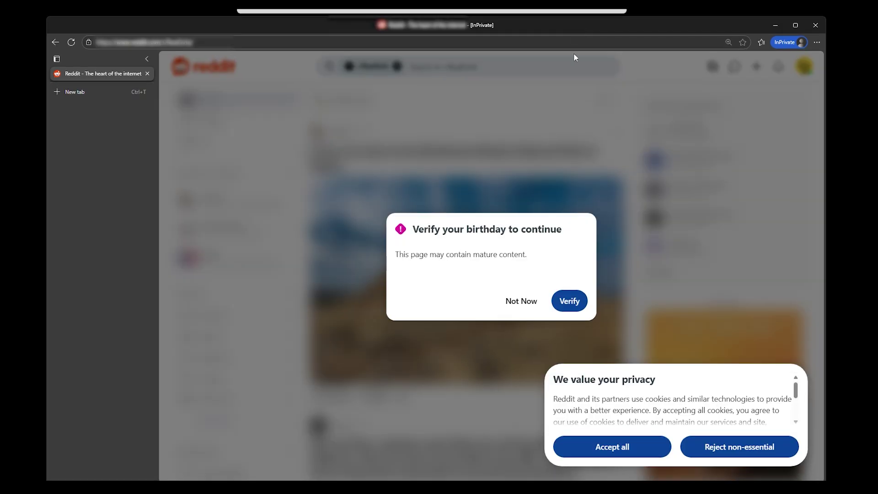
# Step: Choose Verify on Reddit's birthday dialog so Persona's Getting started page loads
pyautogui.click(571, 300)
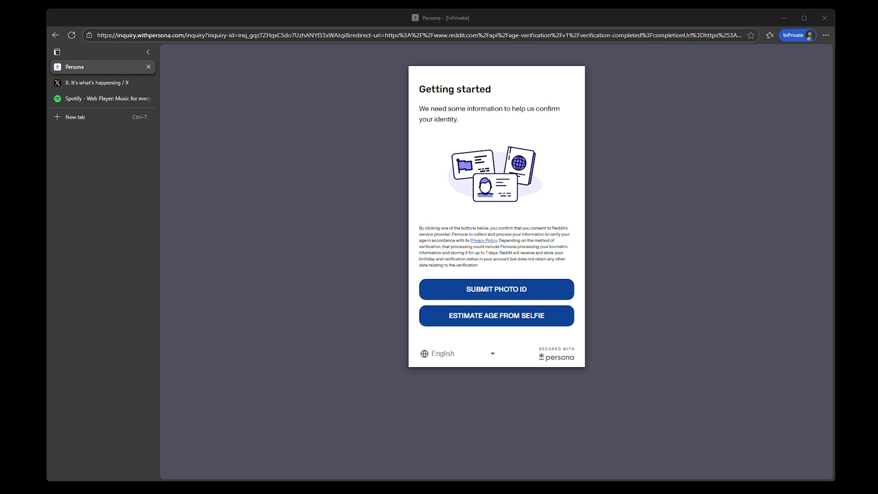
# Step: Scroll through PIA's server regions, then return to the main view
pyautogui.scroll(-10, 698, 249)
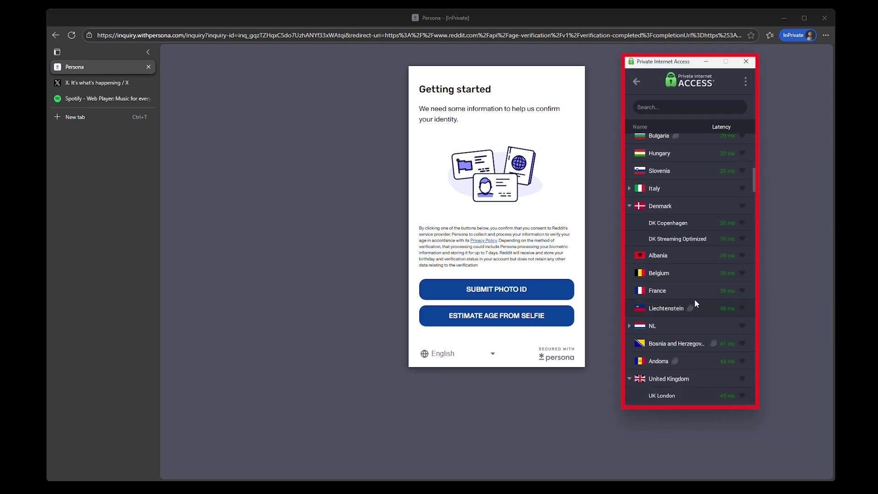
pyautogui.scroll(12, 686, 372)
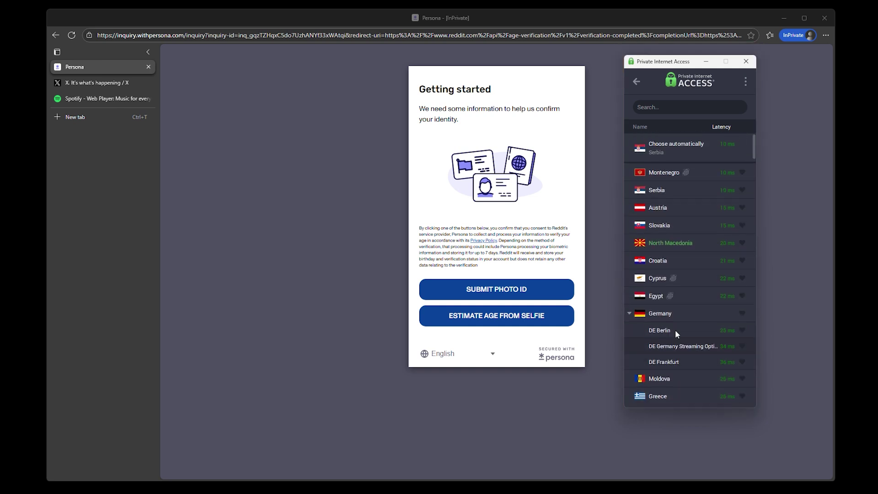
pyautogui.click(635, 82)
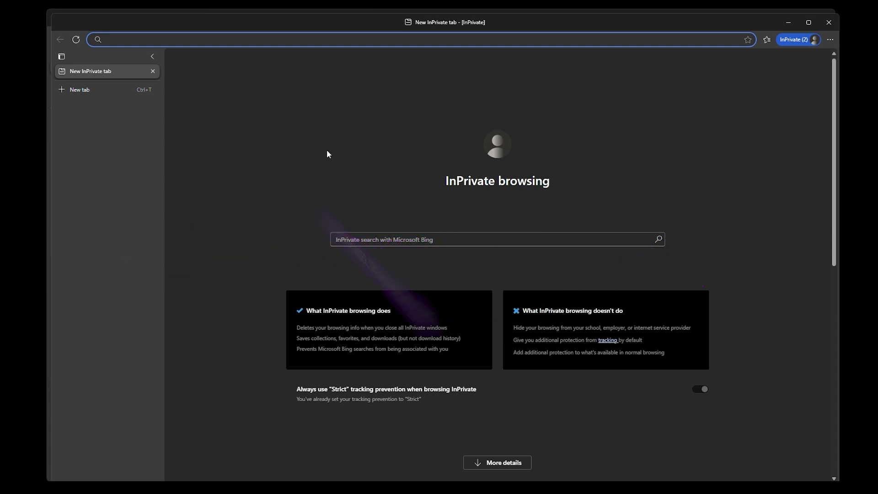
pyautogui.click(437, 176)
pyautogui.moveTo(438, 172); pyautogui.dragTo(413, 175)
pyautogui.click(575, 183)
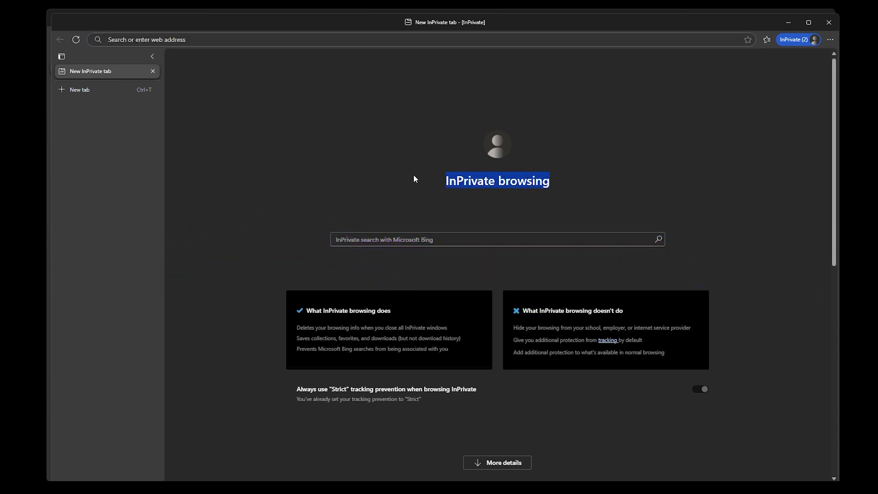
pyautogui.click(397, 175)
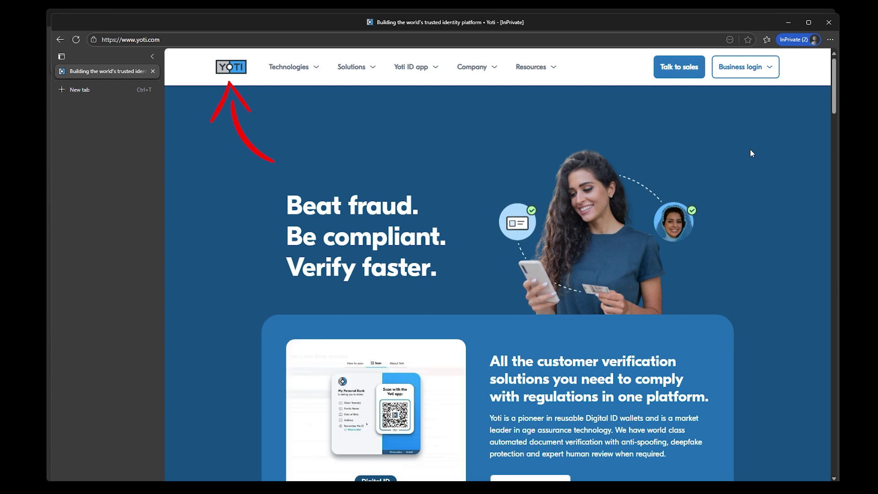
pyautogui.click(830, 22)
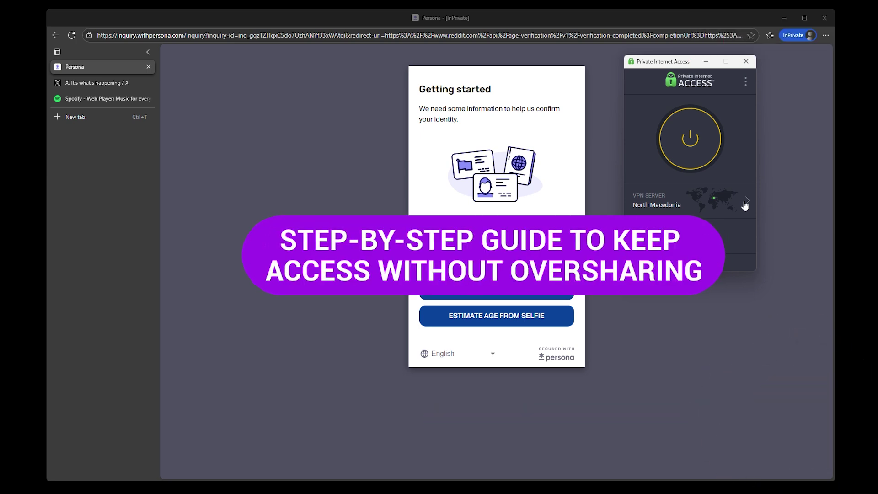
# Step: Switch the PIA VPN server from North Macedonia to Montenegro
pyautogui.click(744, 205)
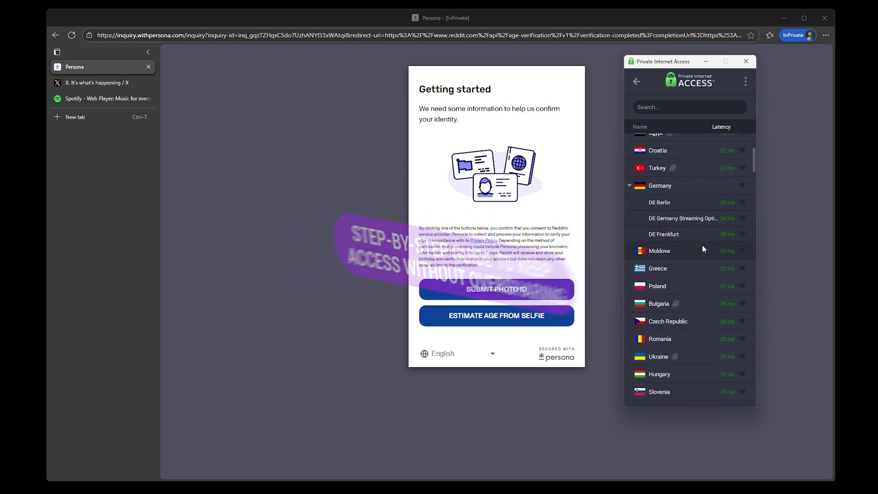
pyautogui.scroll(-2, 704, 325)
pyautogui.scroll(5, 704, 325)
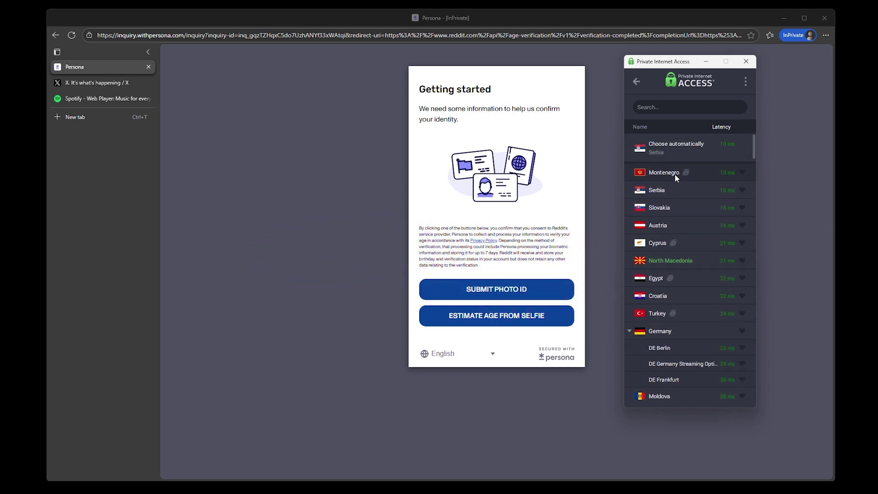
pyautogui.click(665, 176)
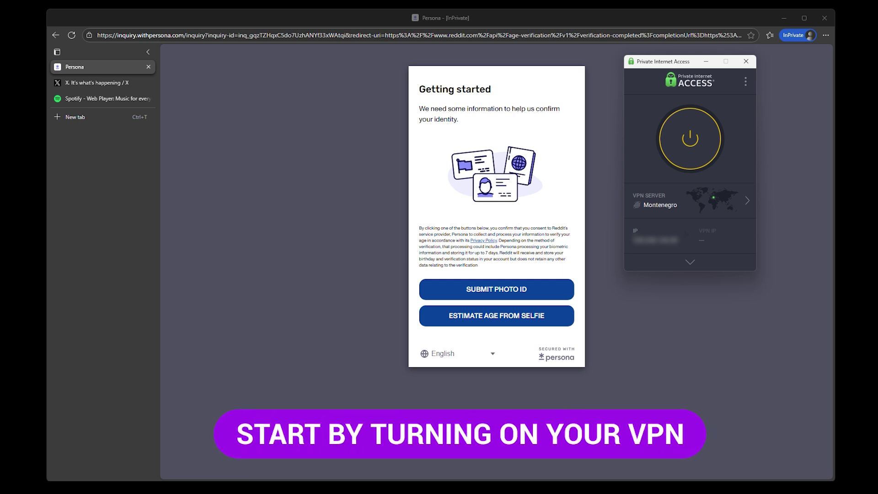
# Step: Connect the VPN through Montenegro with the power button, then disconnect it
pyautogui.click(692, 142)
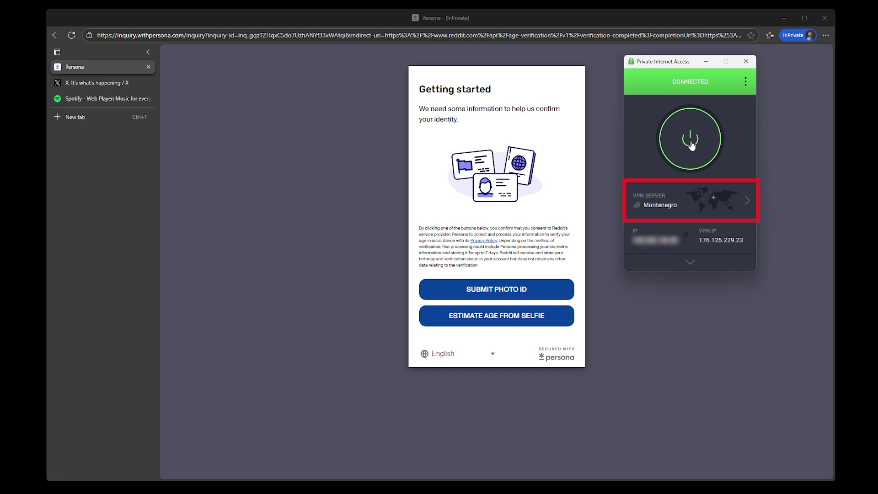
pyautogui.click(691, 145)
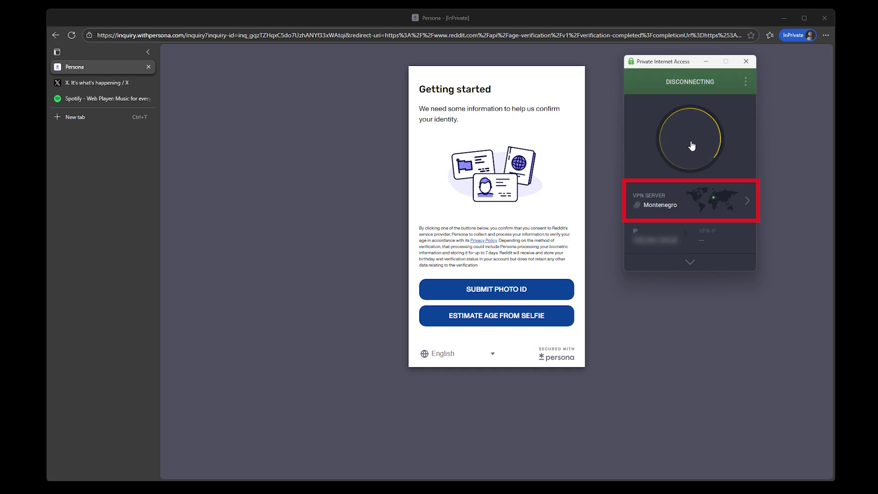
pyautogui.click(723, 208)
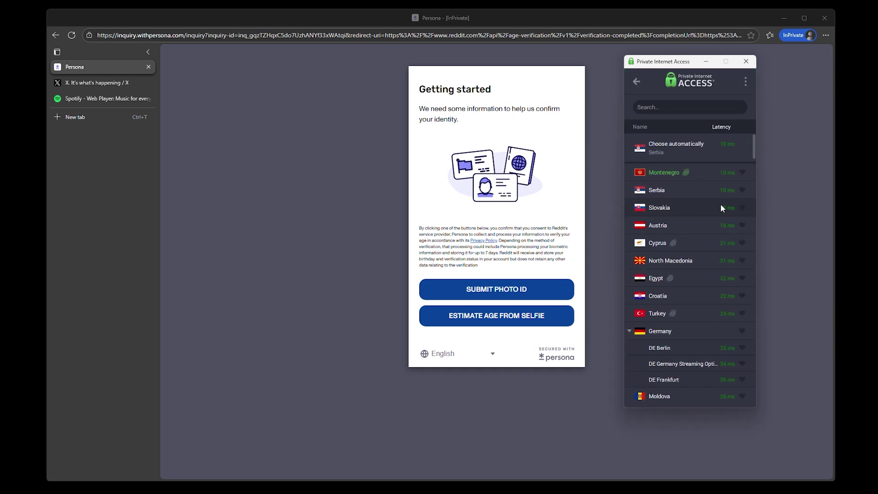
# Step: Search the regions for 'br' and connect PIA through the Brazil server
pyautogui.click(691, 107)
pyautogui.write('br')
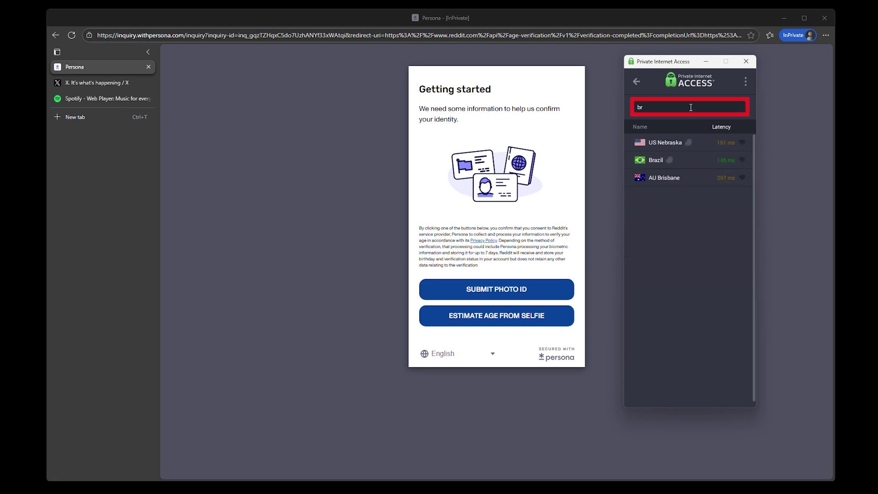
pyautogui.click(696, 159)
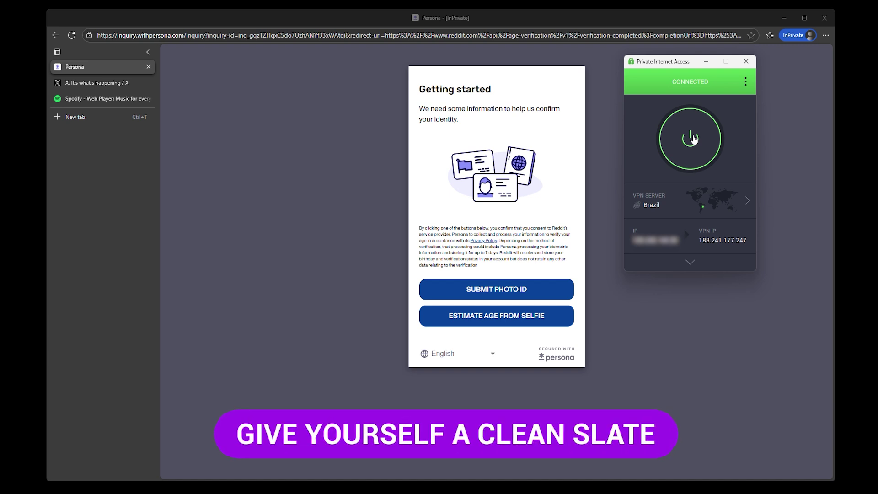
pyautogui.click(826, 35)
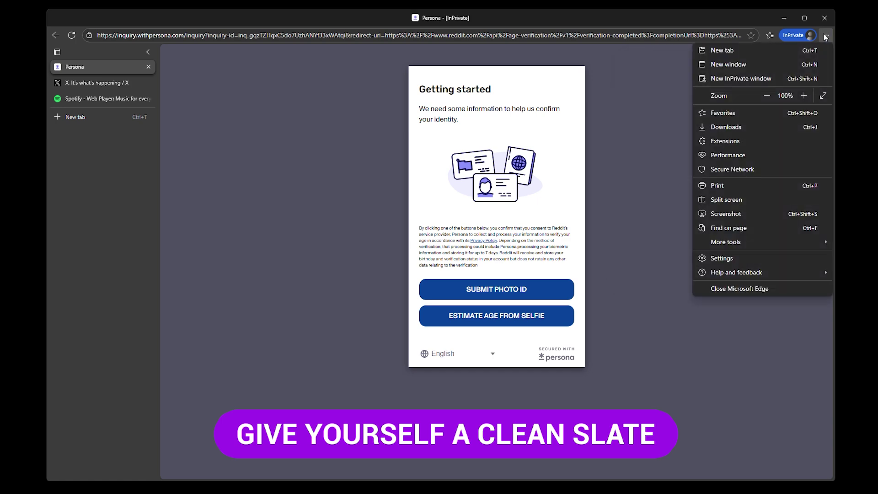
# Step: Open a New InPrivate window from Edge's ... menu
pyautogui.click(777, 77)
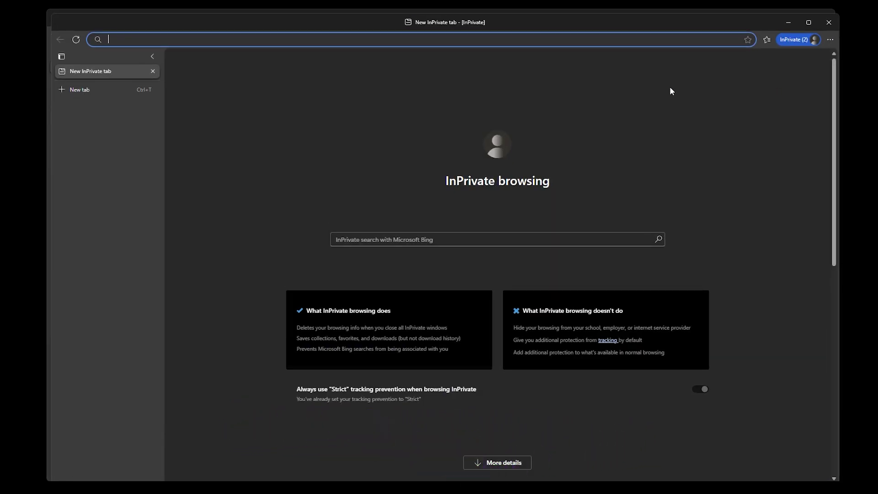
pyautogui.click(458, 183)
pyautogui.moveTo(458, 182); pyautogui.dragTo(571, 184)
pyautogui.click(579, 184)
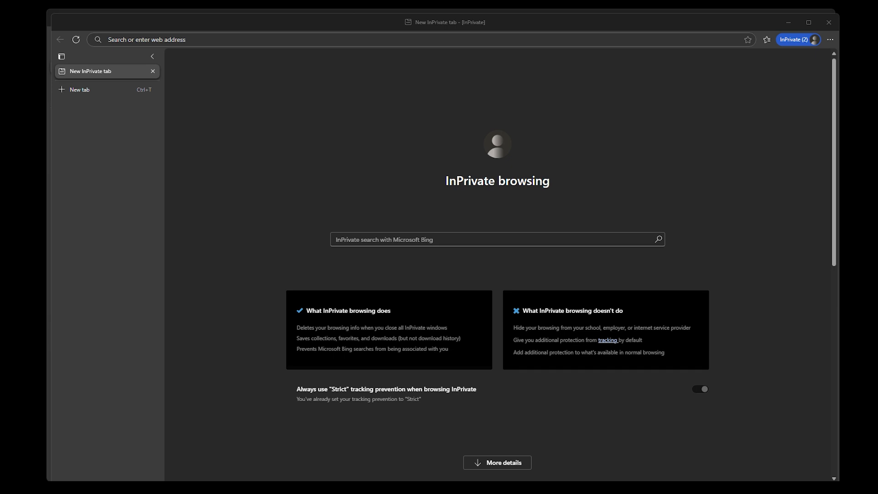
pyautogui.click(830, 39)
# Step: Clear all-time browsing history, download history, cookies and cached files in Edge's Privacy settings
pyautogui.press('Escape')
pyautogui.click(376, 134)
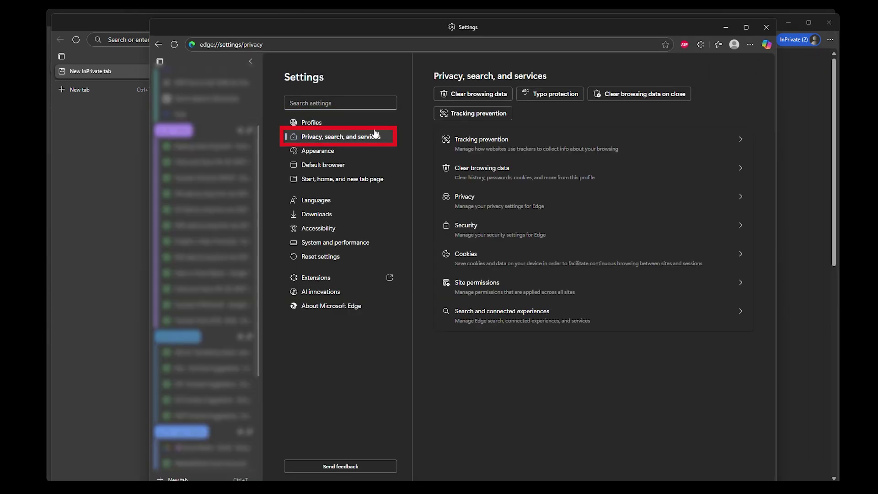
pyautogui.click(504, 168)
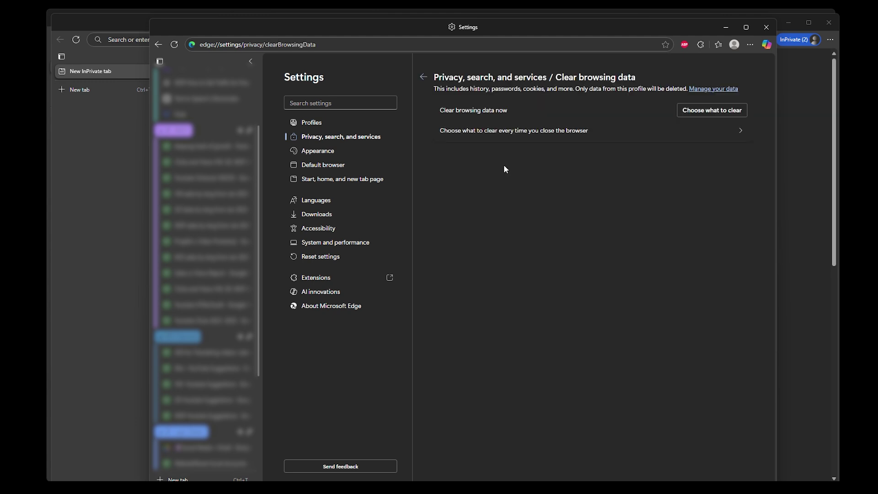
pyautogui.click(682, 111)
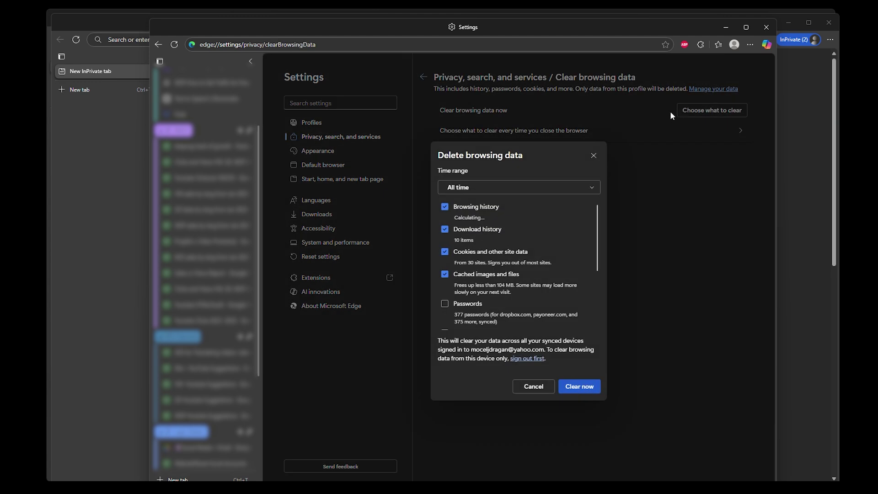
pyautogui.click(580, 387)
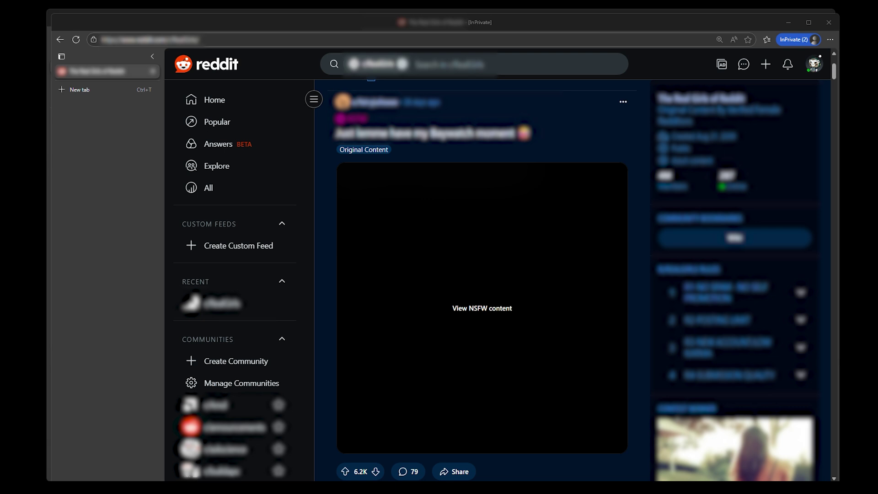
# Step: Close the current InPrivate tab, then reopen the closed Reddit tab with Ctrl+Shift+T
pyautogui.hotkey('ctrl', 'w')
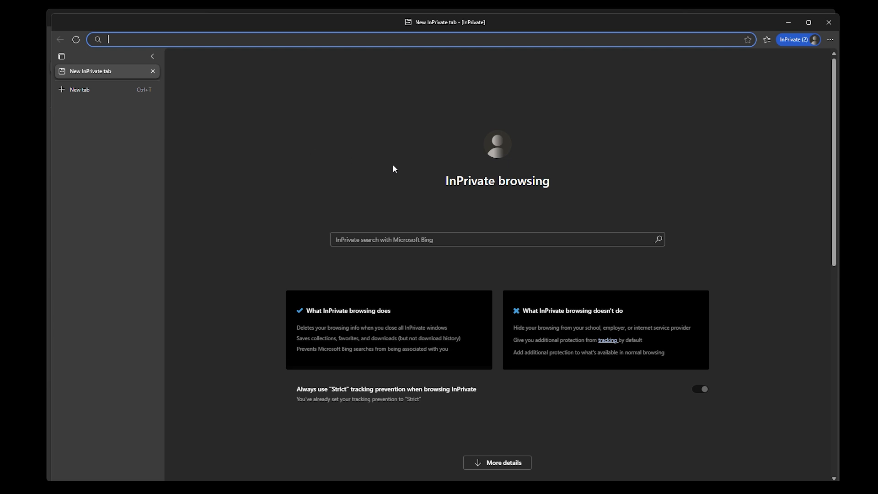
pyautogui.moveTo(393, 169); pyautogui.dragTo(457, 181)
pyautogui.click(590, 188)
pyautogui.click(397, 179)
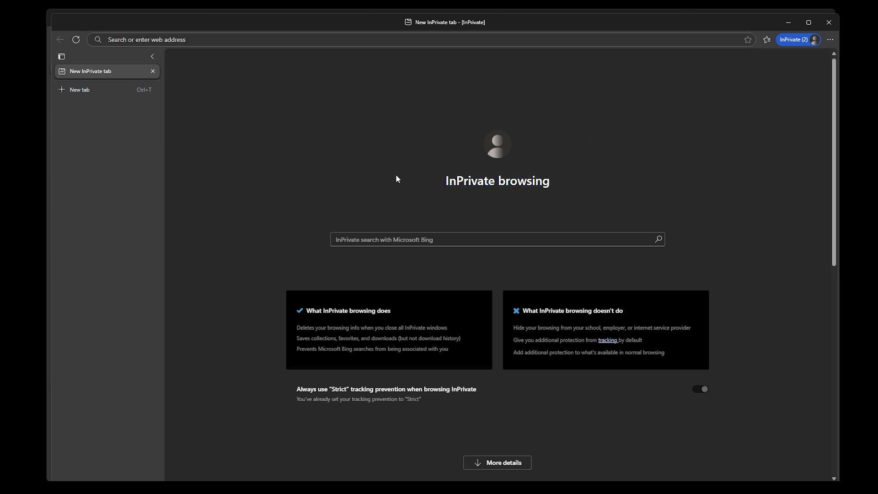
pyautogui.hotkey('ctrl', 'shift', 't')
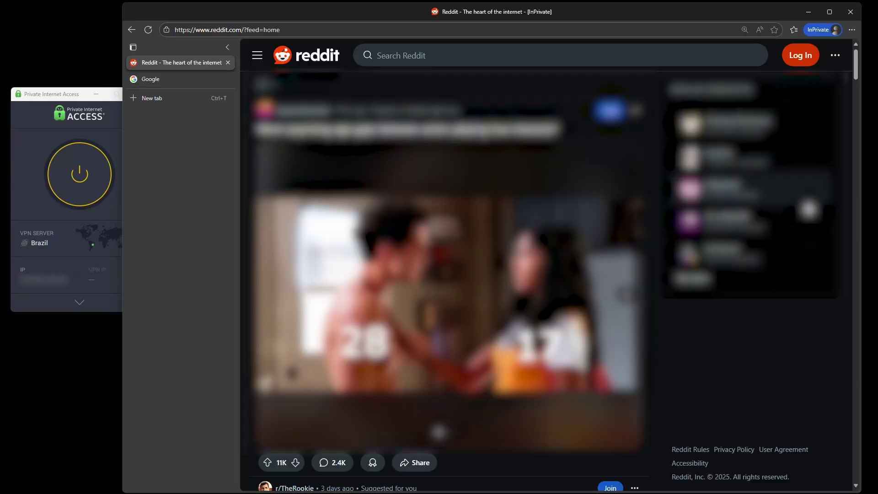
# Step: Start Reddit's log-in so the second tab reaches the Google account sign-in page
pyautogui.click(800, 56)
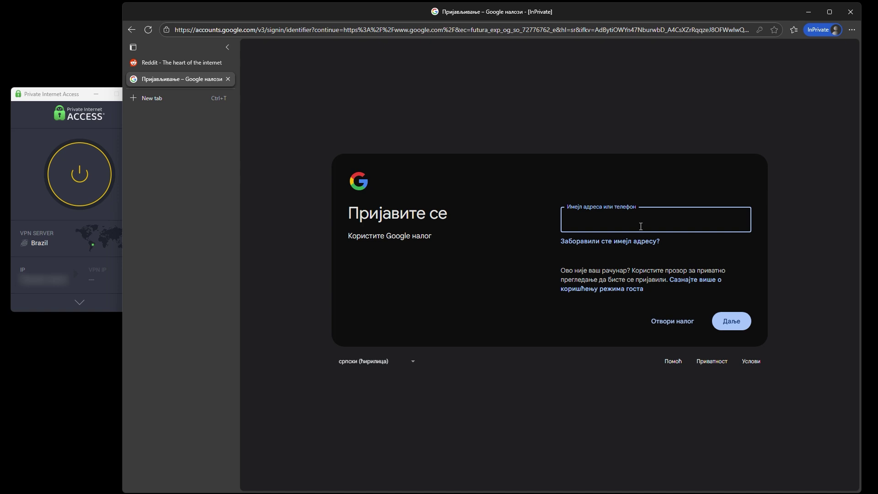
# Step: Leave the Google sign-in page and return to google.com
pyautogui.click(641, 226)
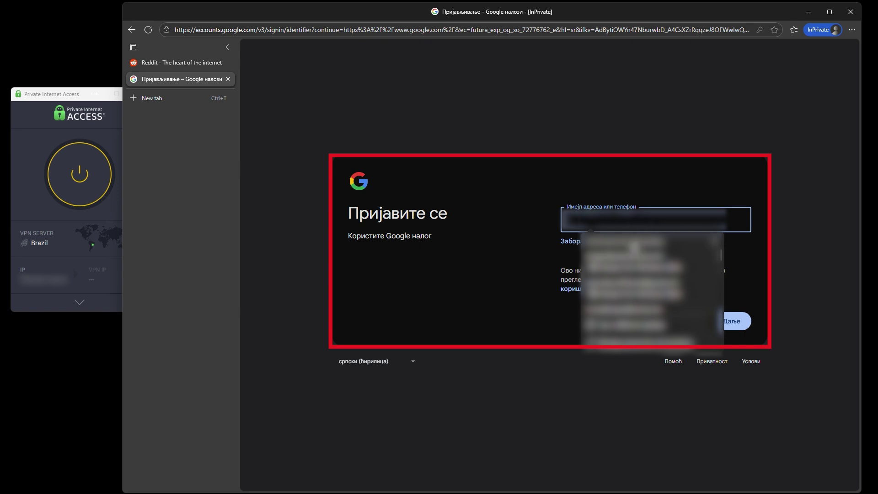
pyautogui.click(625, 148)
pyautogui.hotkey('alt', 'Left')
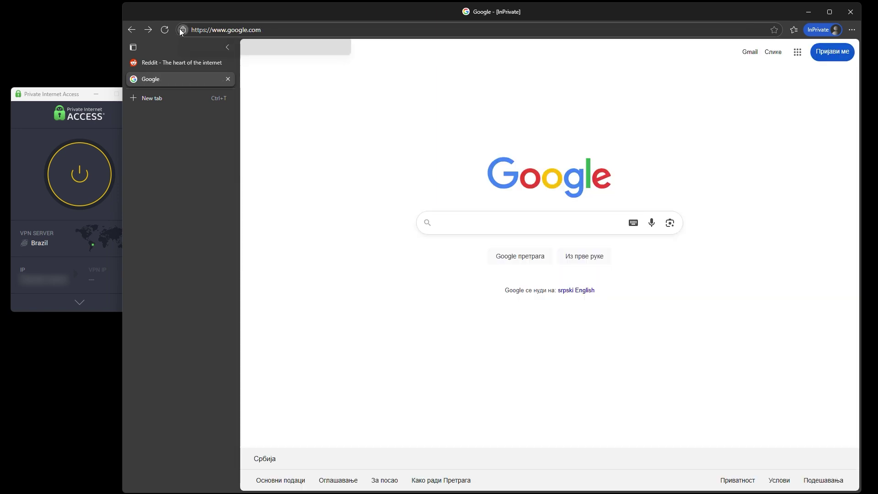
# Step: Show the list of cookies google.com has in use from its site information
pyautogui.click(183, 29)
pyautogui.click(336, 101)
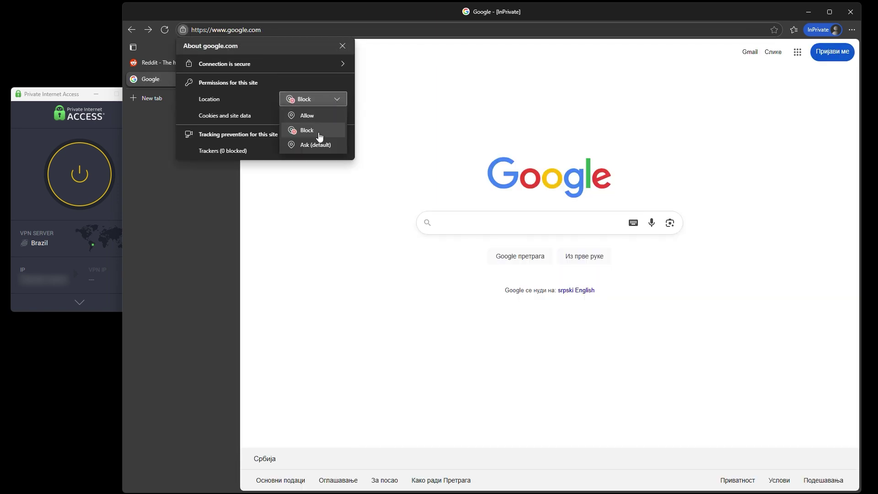
pyautogui.click(224, 115)
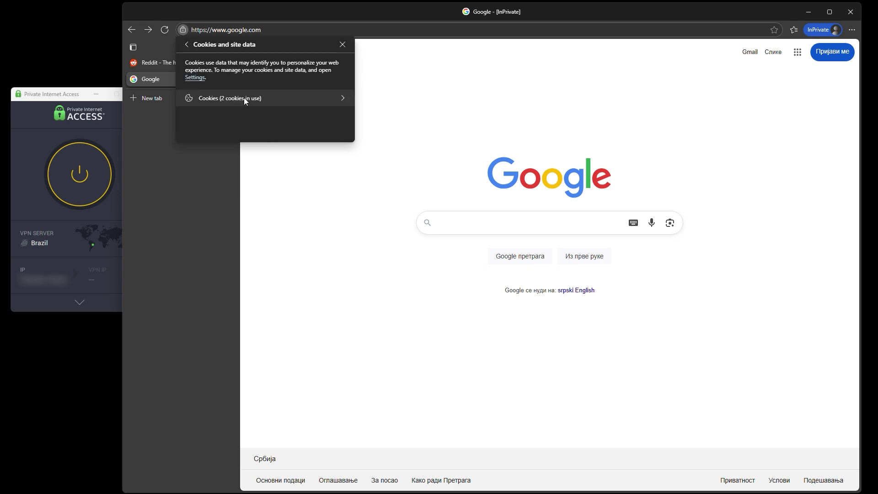
pyautogui.click(243, 97)
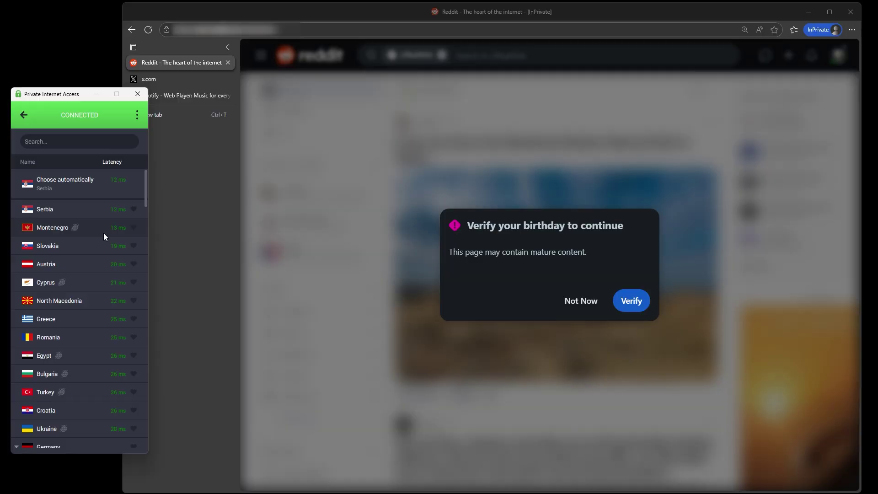
# Step: Connect PIA to the Serbia server and reload the Reddit tab over it
pyautogui.click(56, 211)
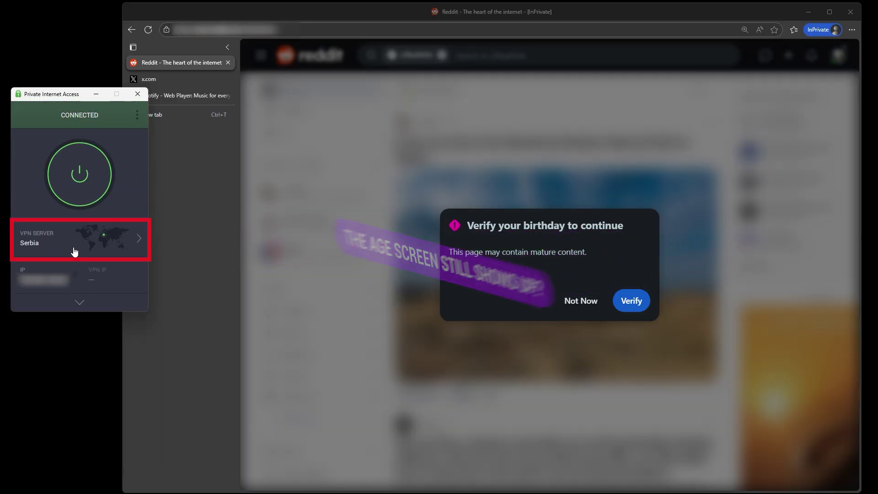
pyautogui.click(147, 30)
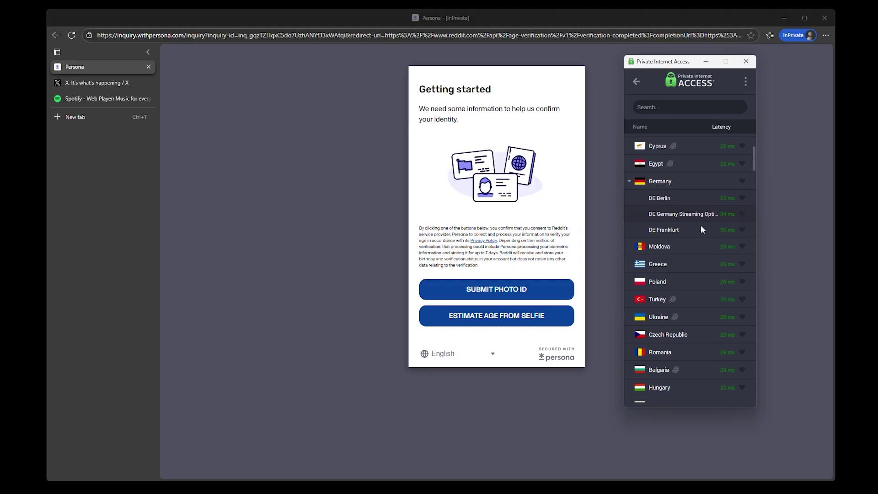
# Step: Scroll through the PIA server region list toward North Macedonia
pyautogui.scroll(-5, 701, 225)
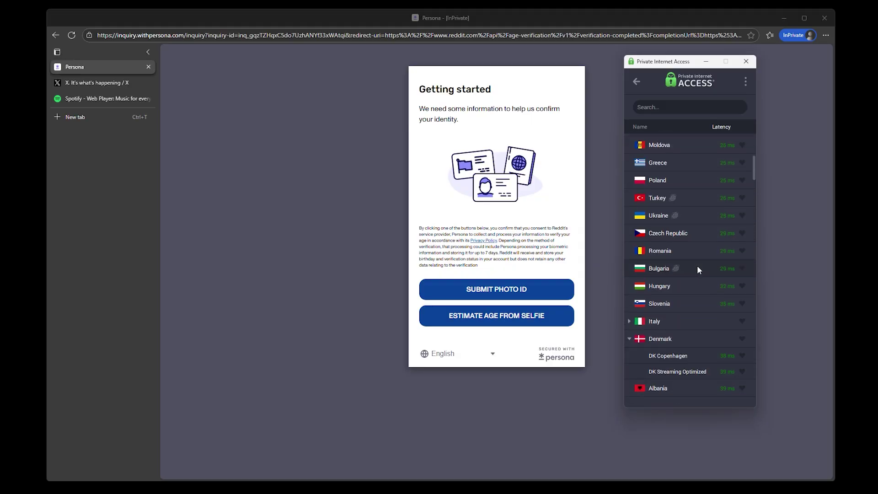
pyautogui.scroll(-2, 686, 366)
pyautogui.scroll(10, 685, 369)
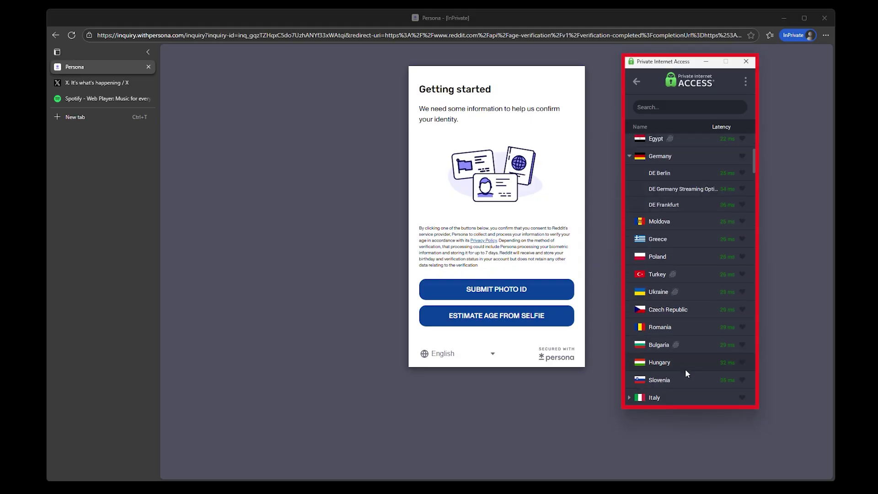
# Step: Open a fresh InPrivate Edge window with Ctrl+Shift+N
pyautogui.hotkey('ctrl', 'shift', 'n')
pyautogui.moveTo(433, 189); pyautogui.dragTo(565, 184)
pyautogui.click(578, 185)
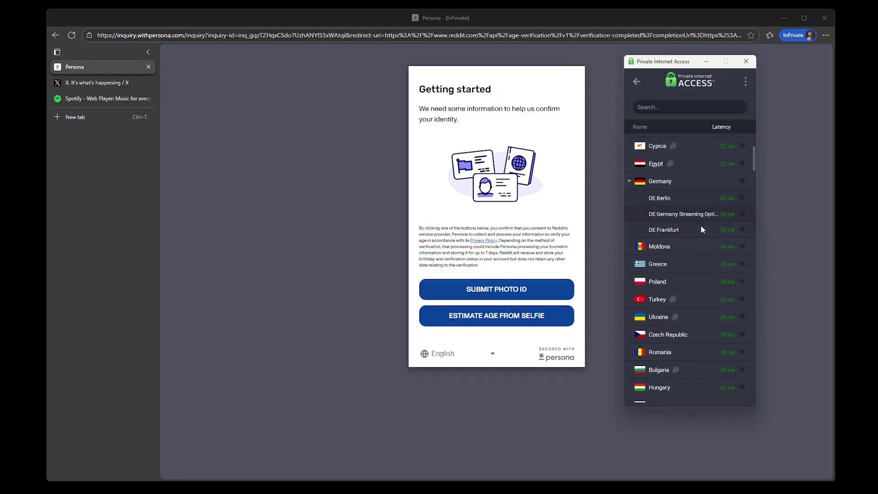
pyautogui.scroll(-10, 697, 266)
pyautogui.scroll(10, 686, 369)
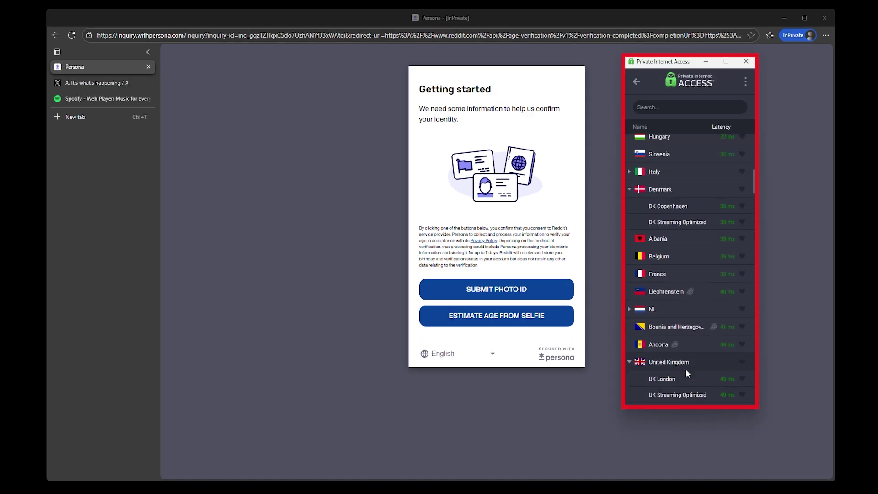